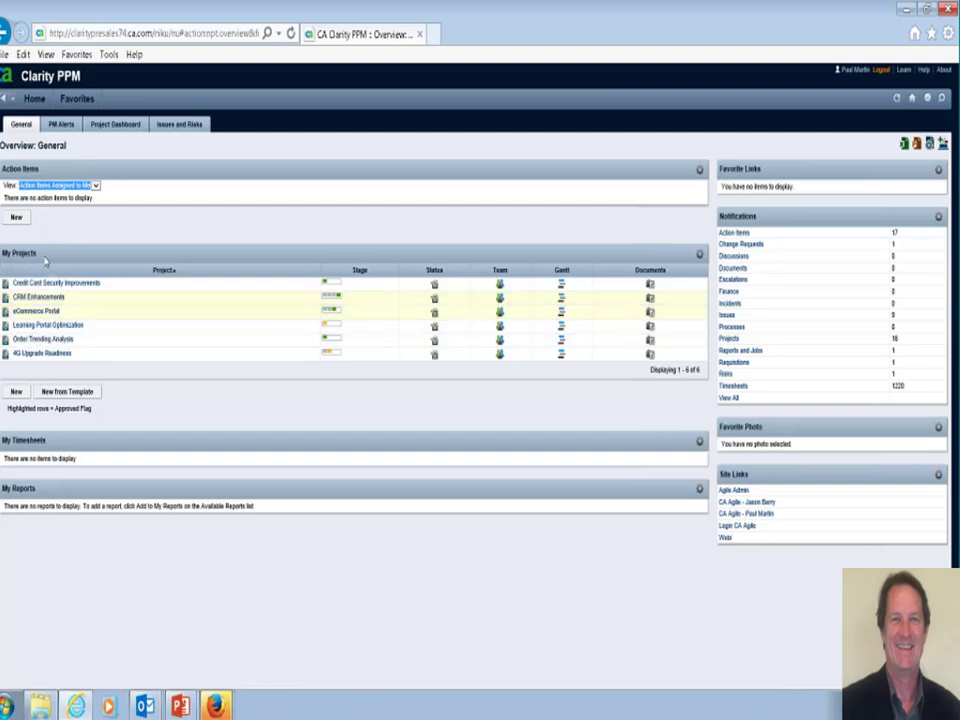
Open the eCommerce Portal project from My Projects to view its Approved, Building-stage summary.
click(38, 313)
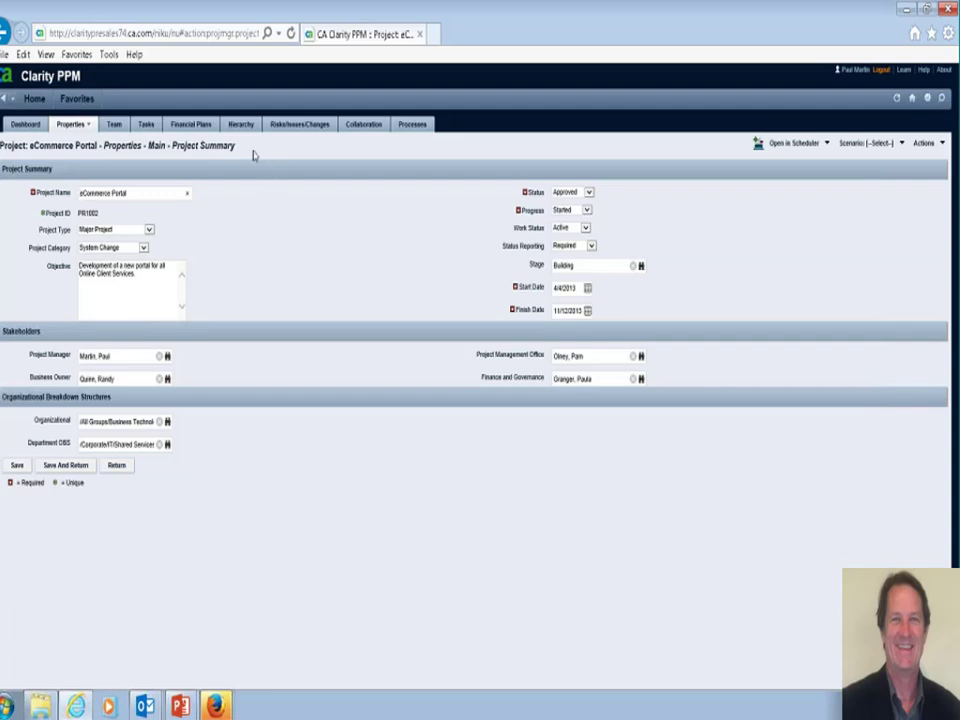
Display the eCommerce Portal Team – Staff list of nine resources totalling 2,896 hours.
click(113, 125)
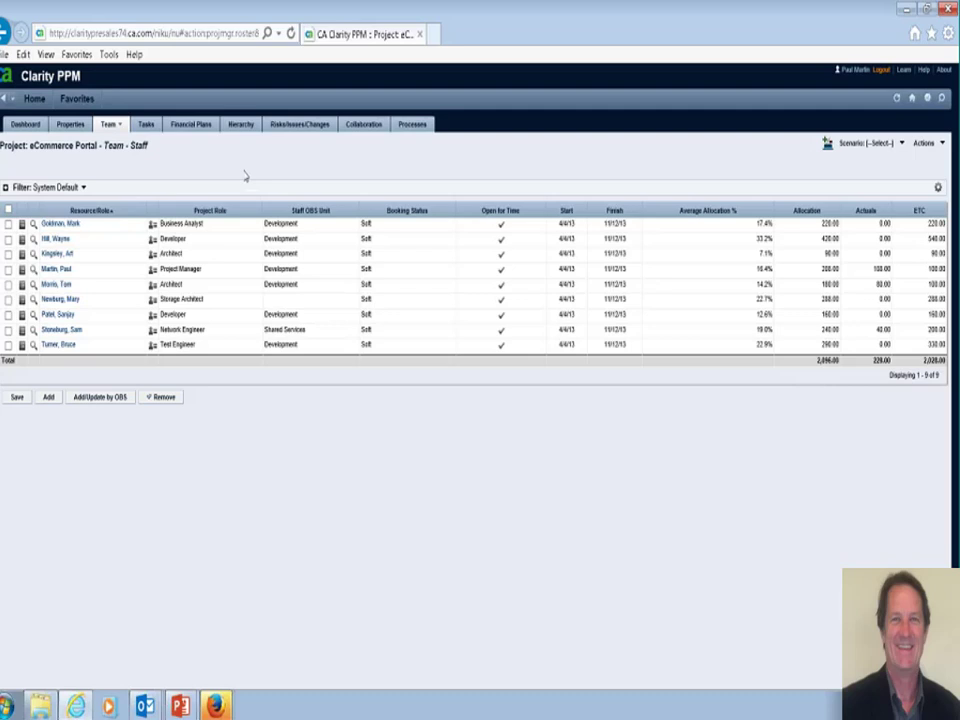
Create a cost plan from the investment team named 'Cost Plan #1' with Monthly periods.
click(192, 126)
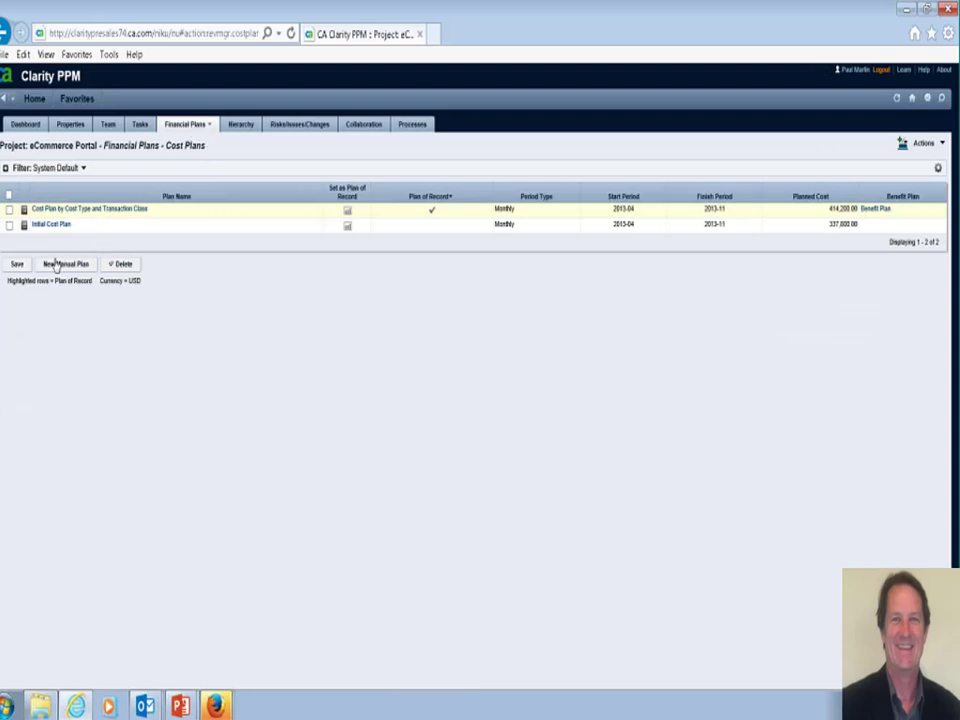
click(924, 144)
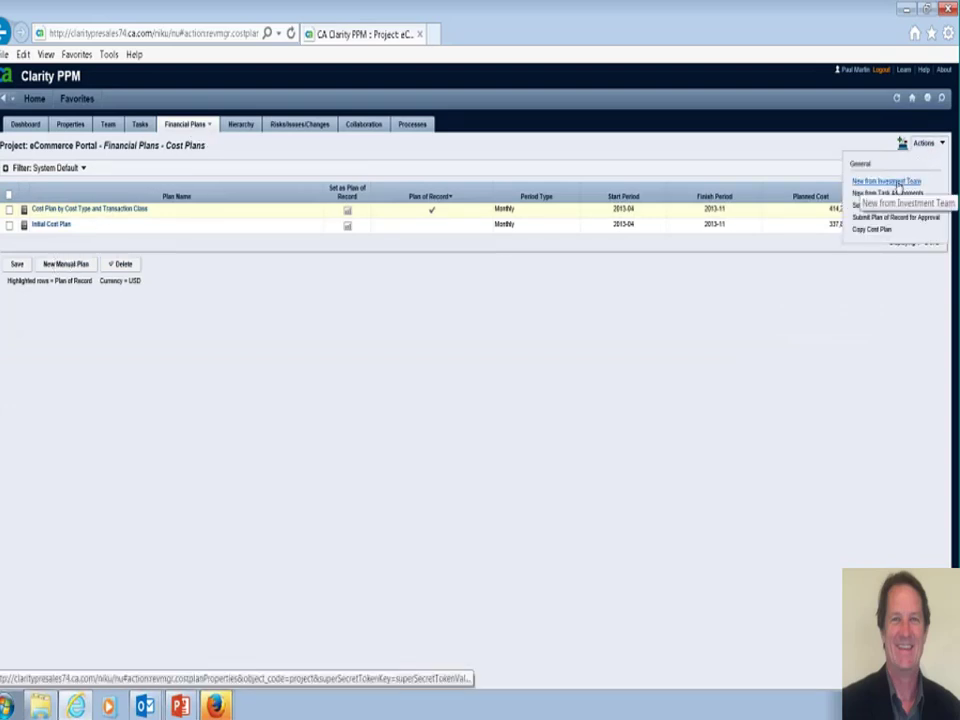
click(897, 182)
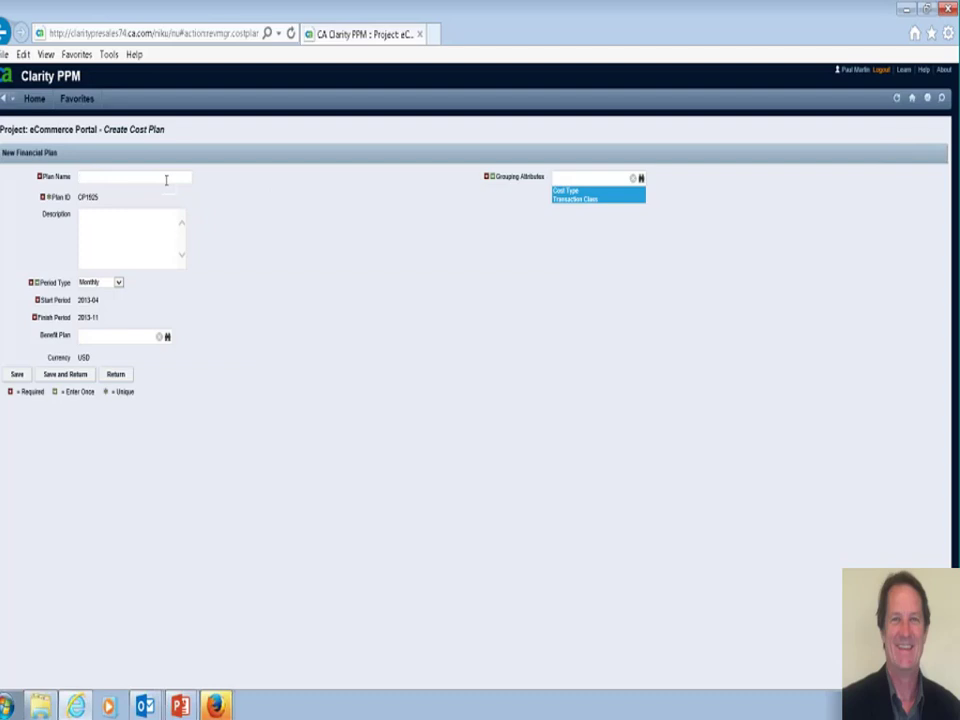
text(Cost Plan #1)
click(118, 284)
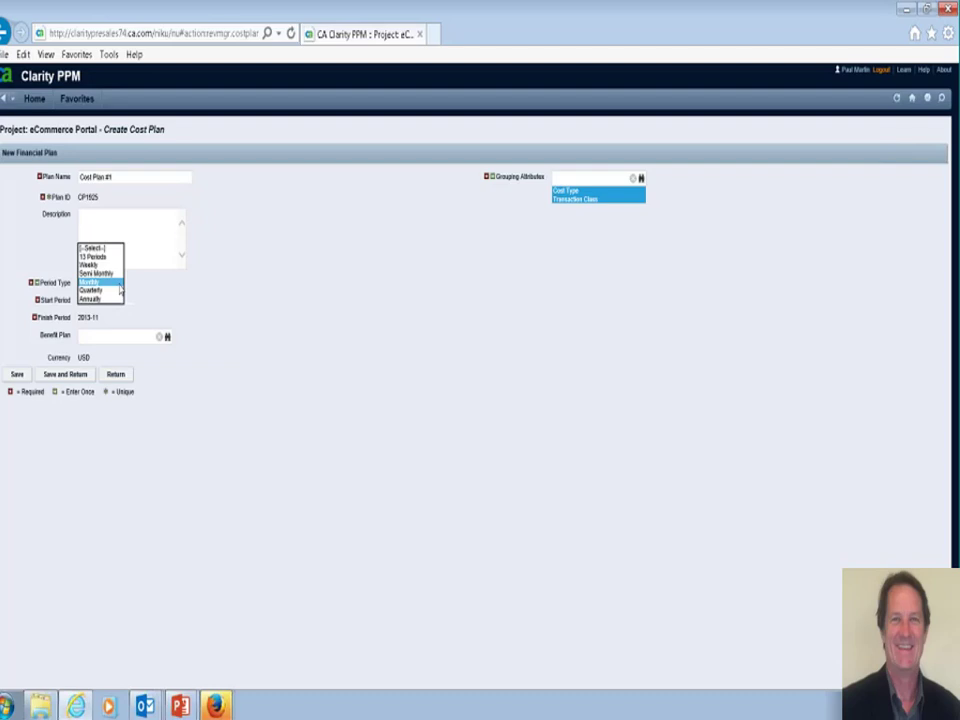
click(119, 284)
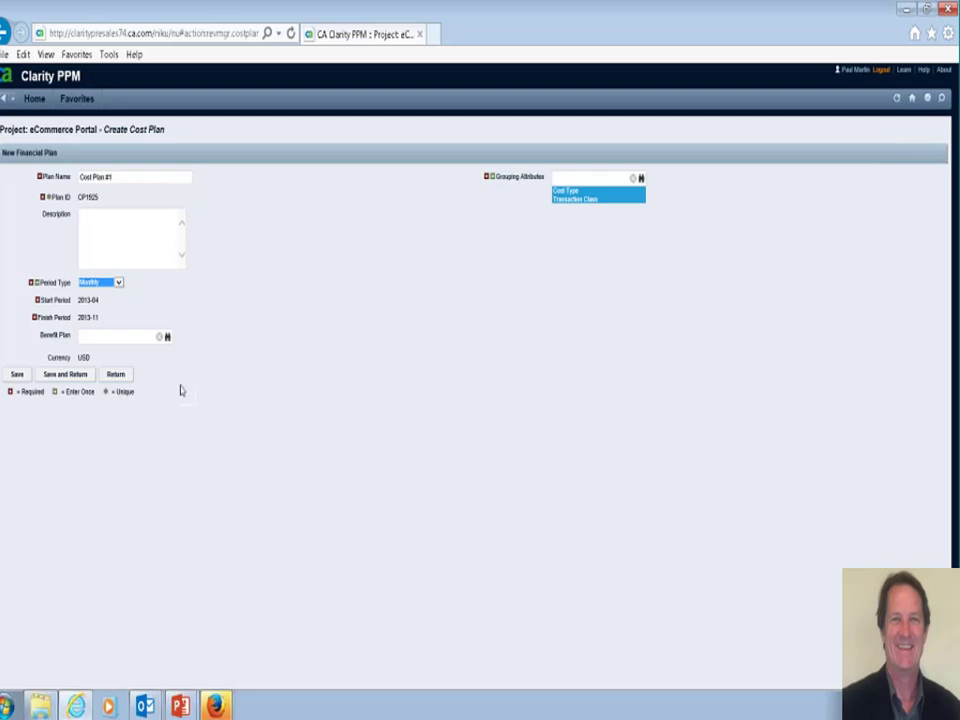
Save Cost Plan #1 and view its External Labor 63,900 and Internal Labor 273,900 lines.
click(18, 375)
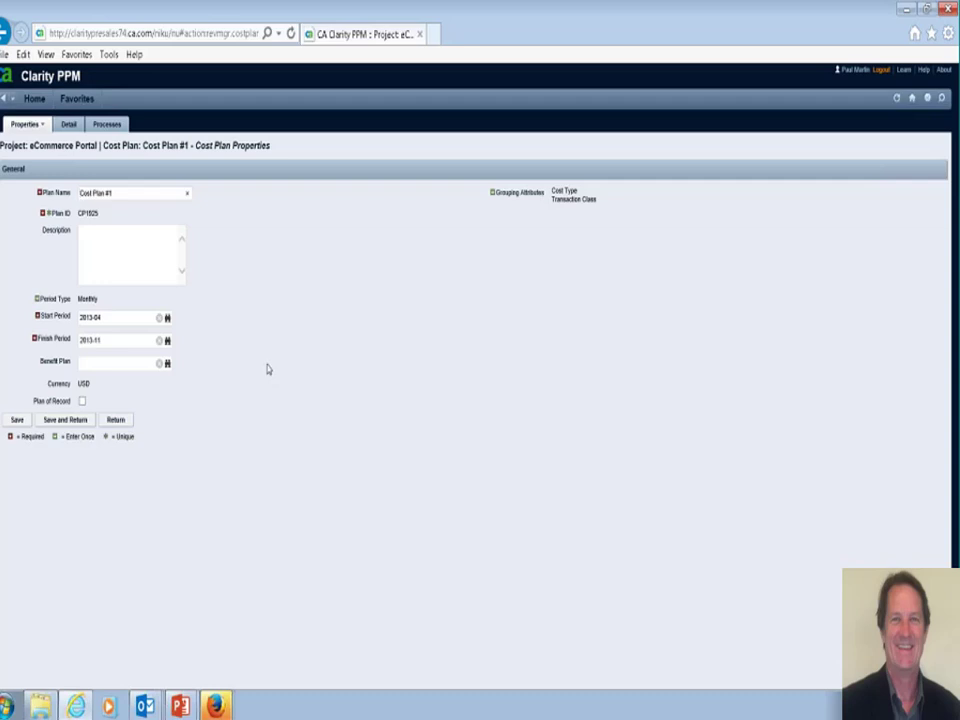
click(71, 130)
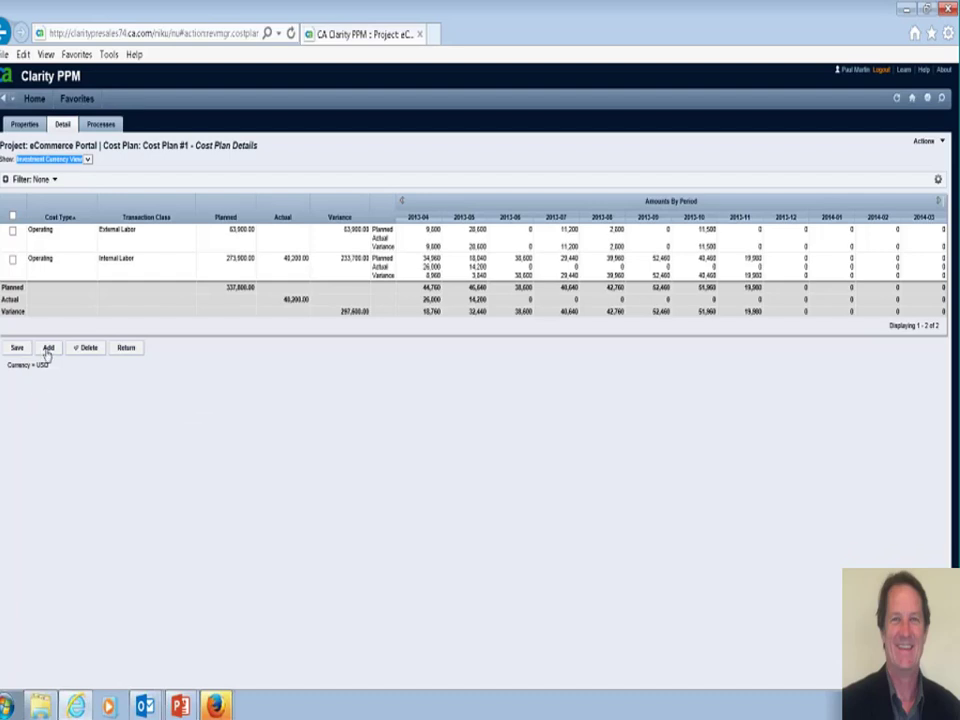
Add an Operating cost line with the TRAVEL transaction class to Cost Plan #1 and save it.
click(47, 350)
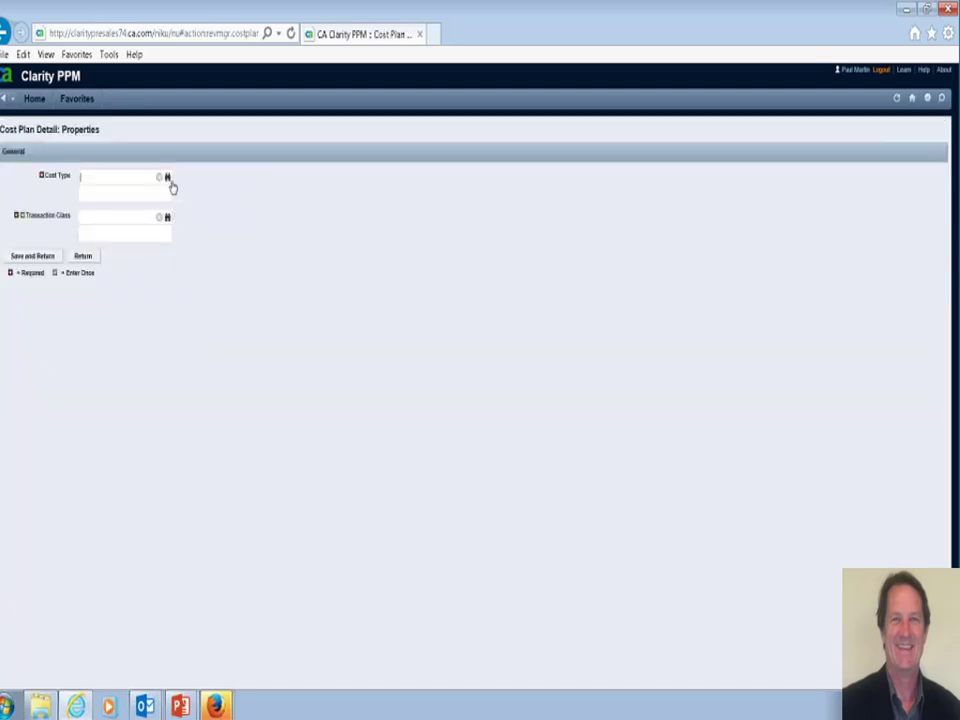
click(168, 180)
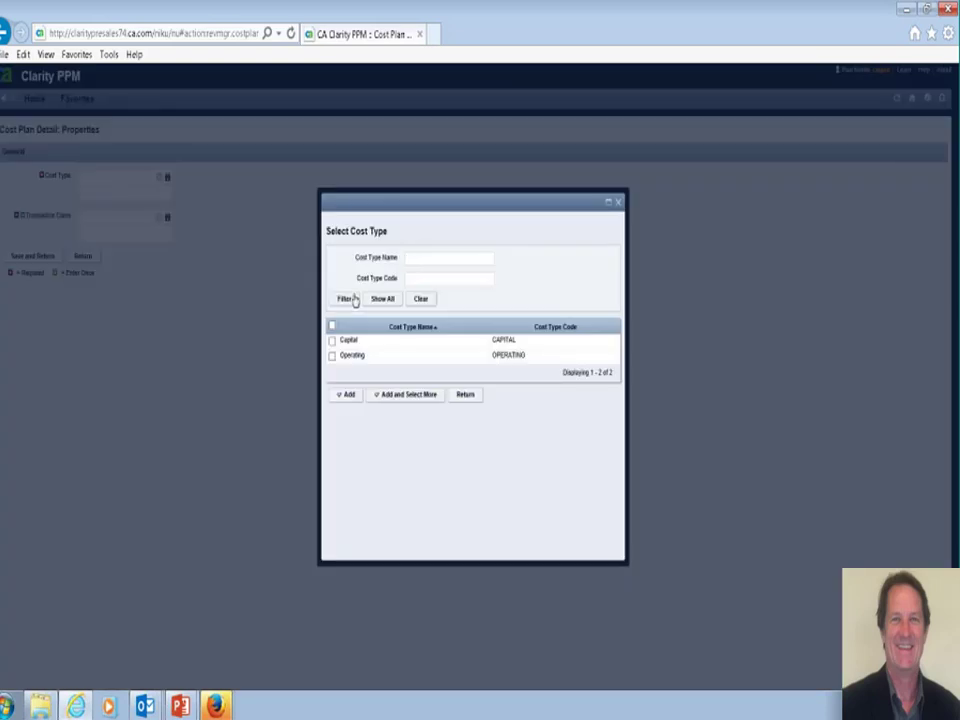
click(332, 356)
click(346, 398)
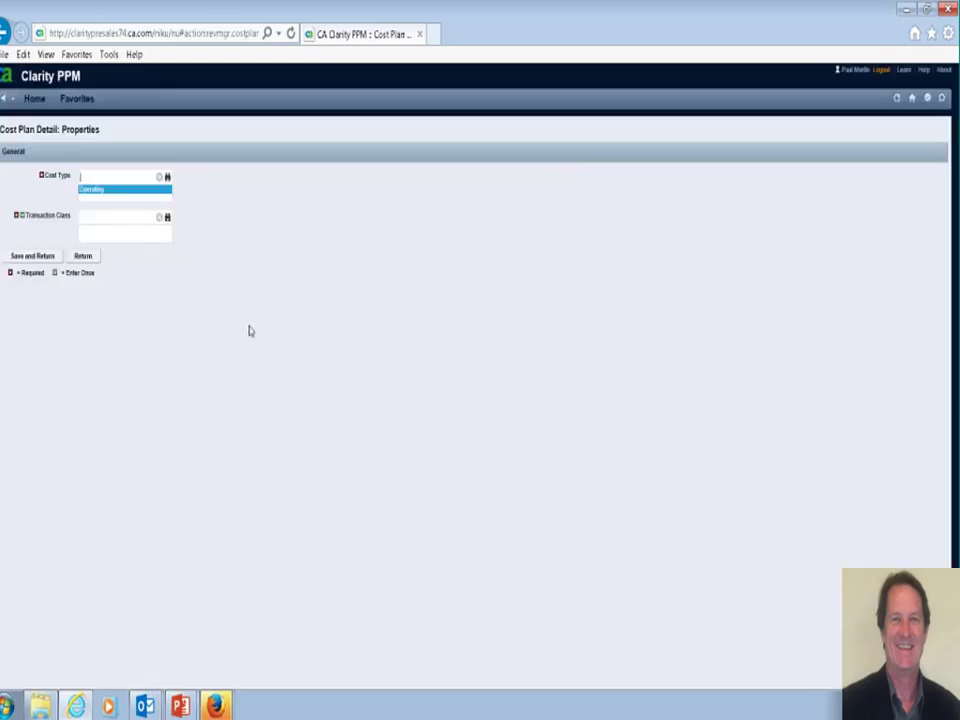
click(167, 217)
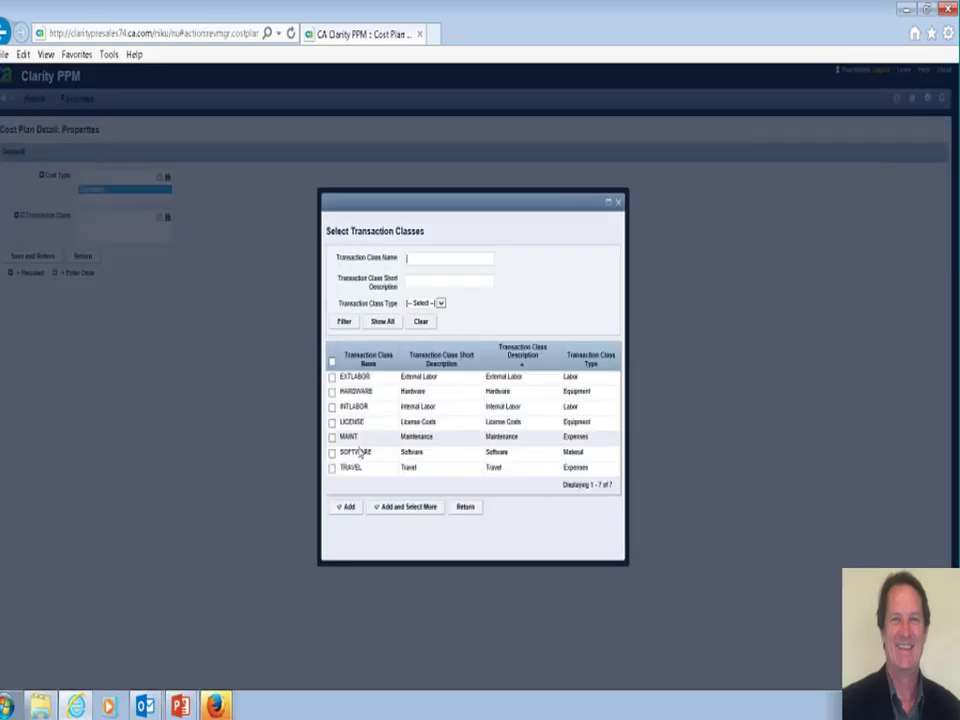
click(332, 468)
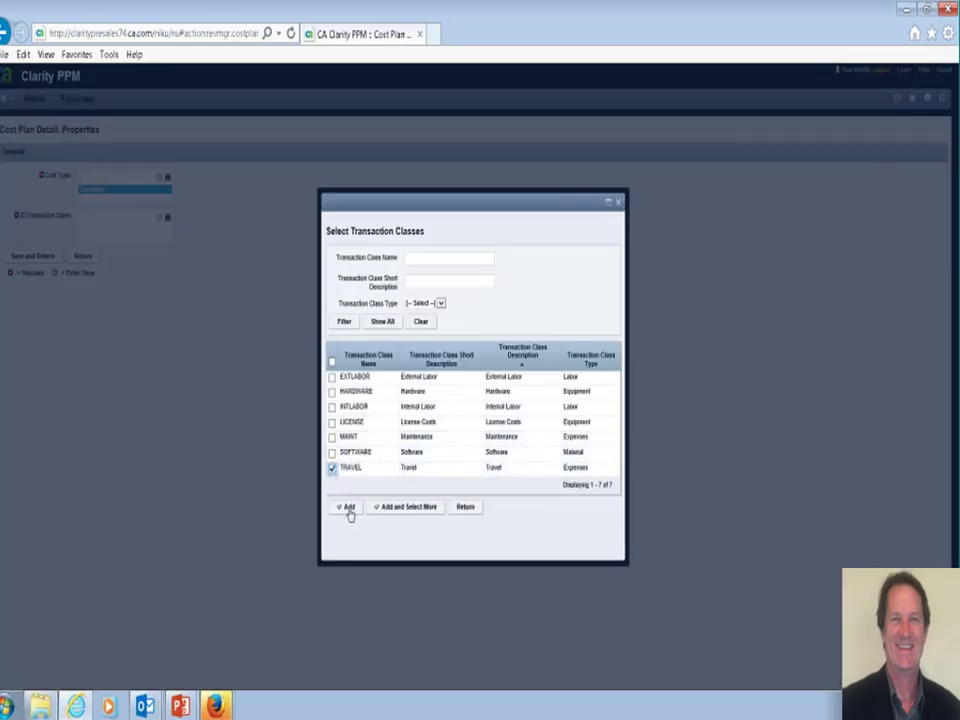
click(348, 508)
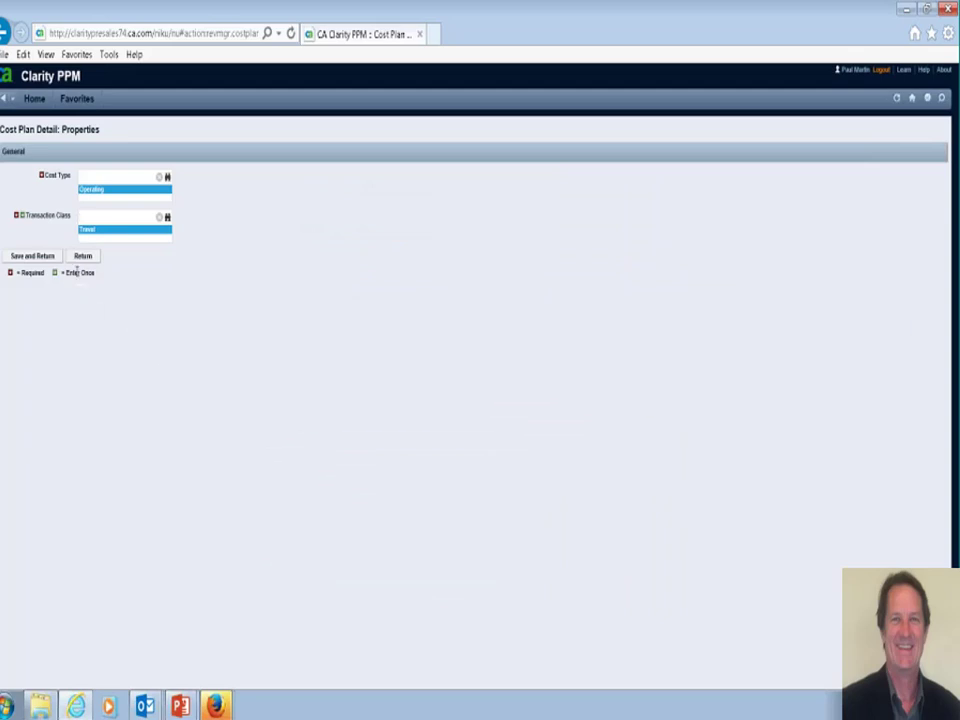
click(33, 256)
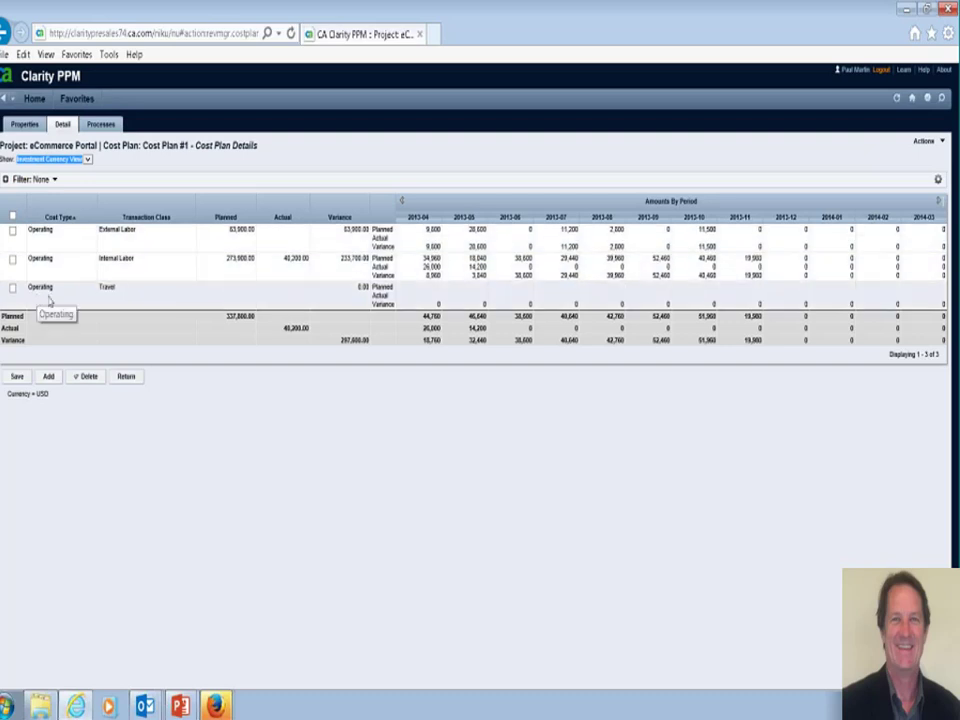
Enter 5,000 planned Travel cost for 2013-05 and 2013-06, then save.
click(470, 306)
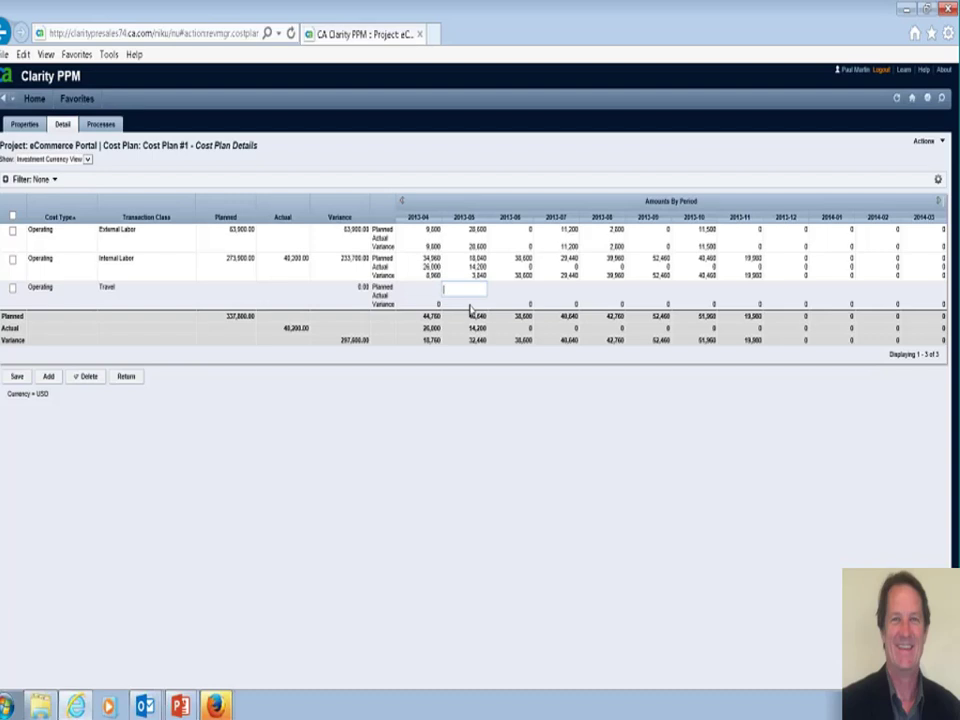
text(5000)
click(510, 302)
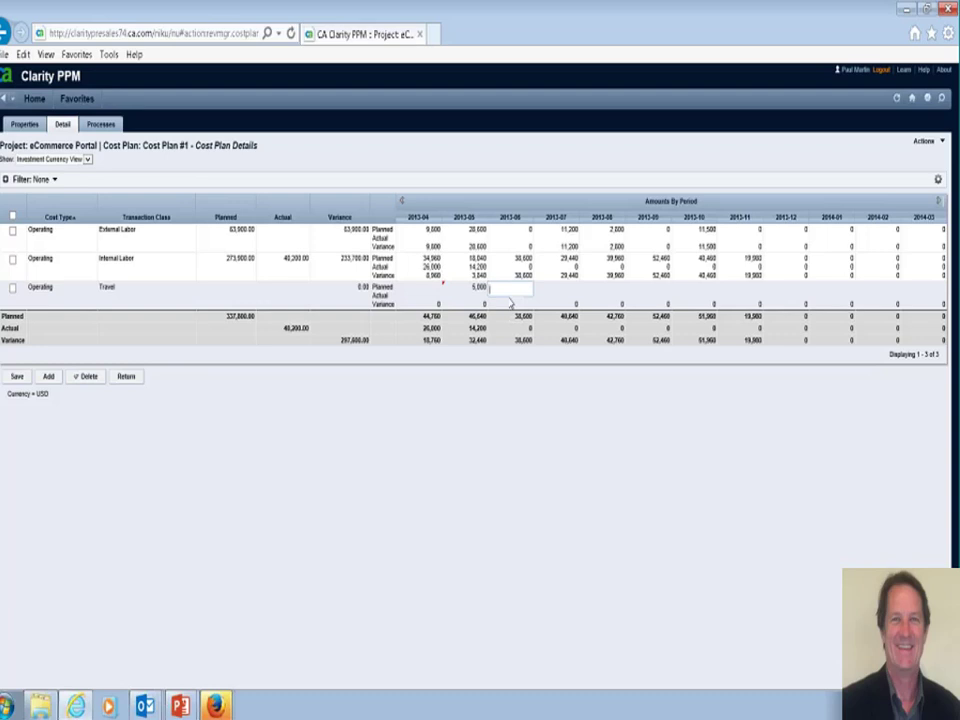
text(5000)
click(17, 379)
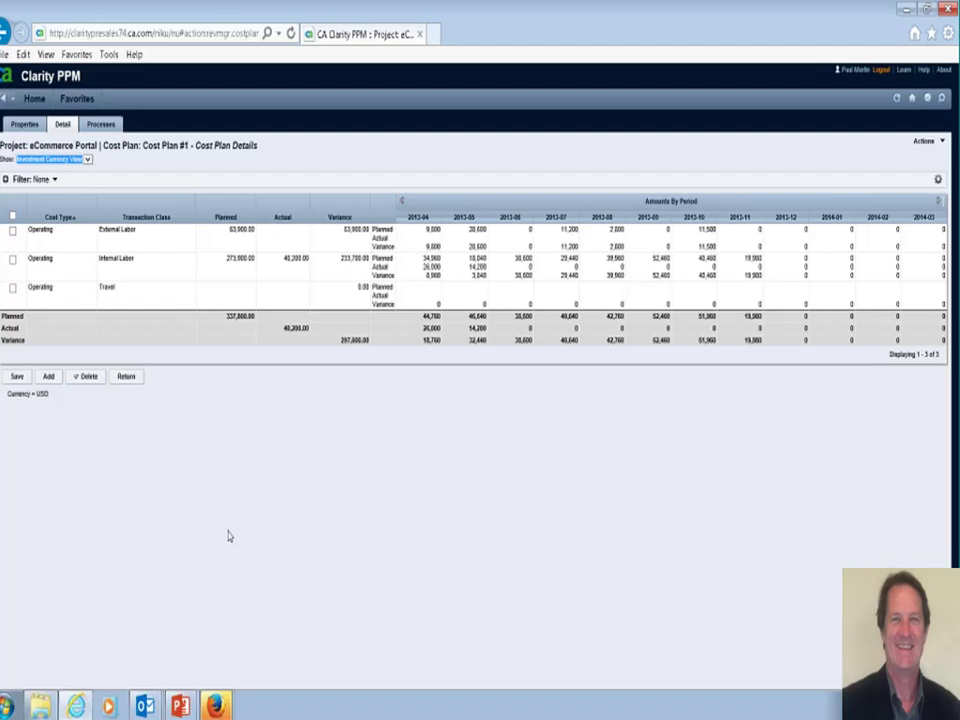
Return from Cost Plan #1 details to the Cost Plans list and open its Actions menu.
click(926, 142)
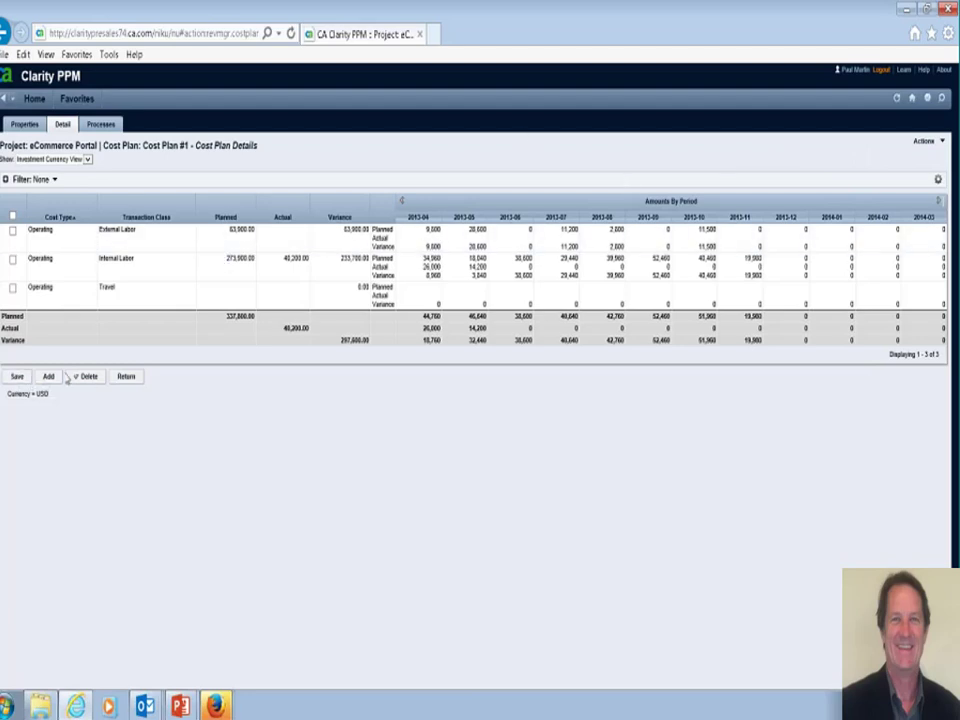
click(127, 378)
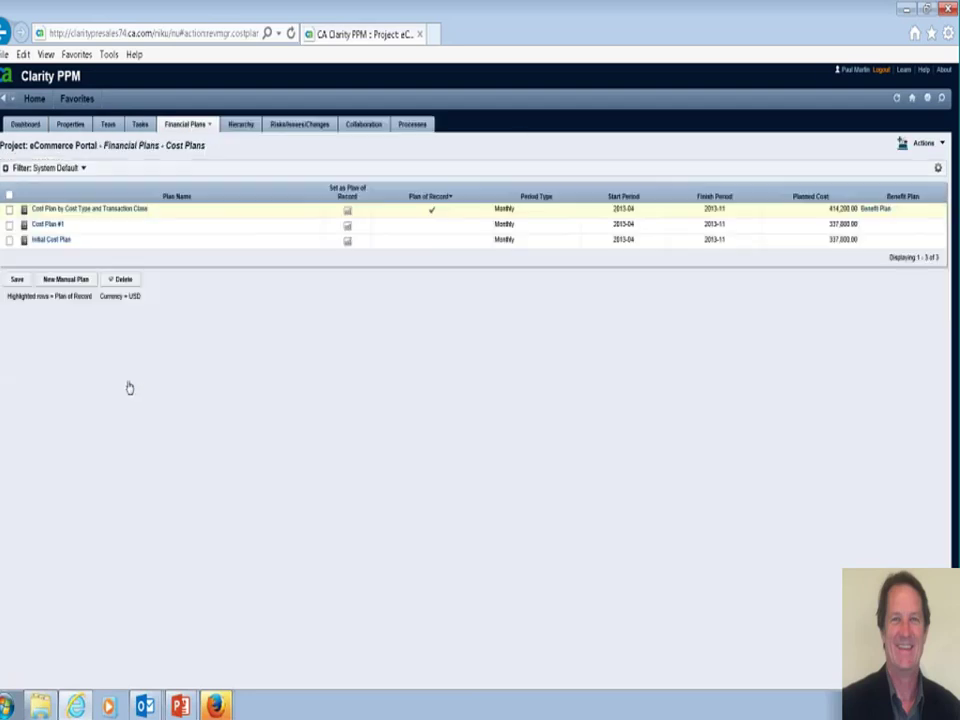
click(928, 146)
Switch to the PowerPoint Financial Reports slide show window.
key(alt+Tab)
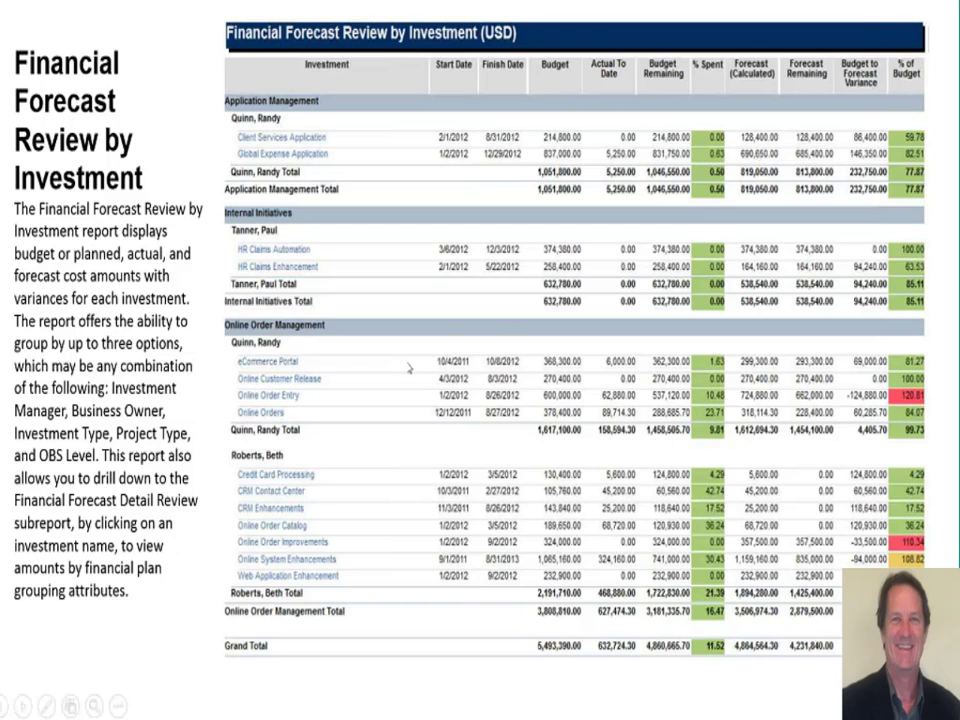
click(190, 427)
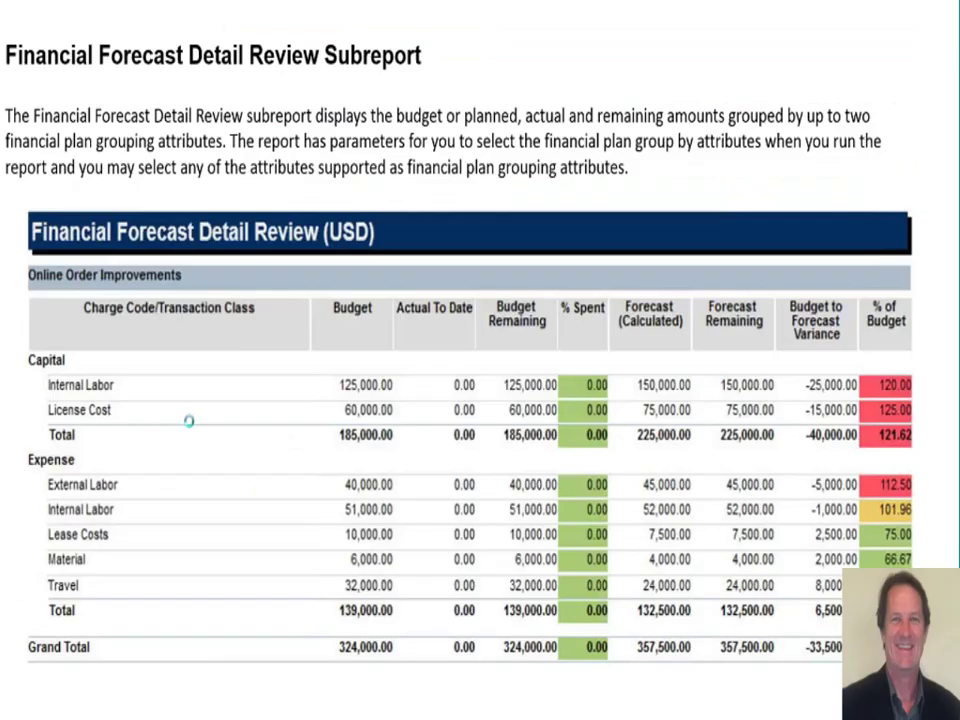